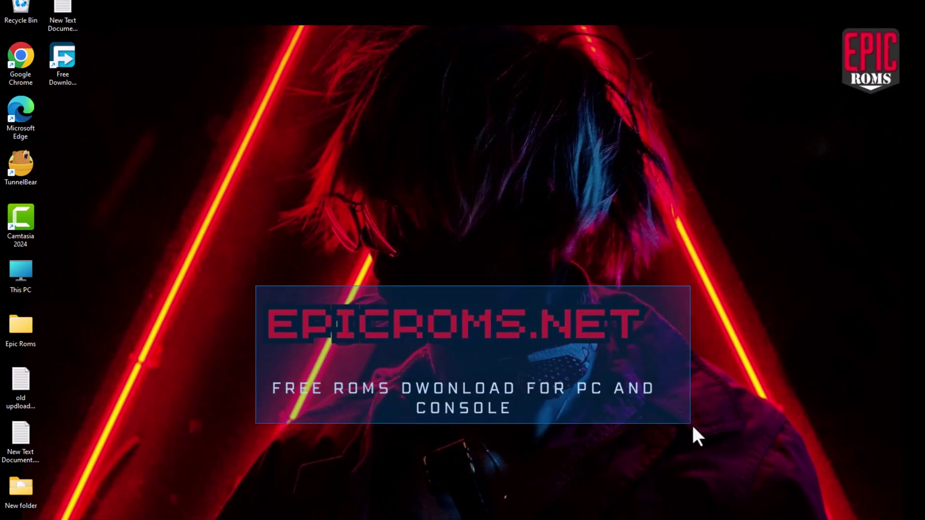
drag(221, 291, 722, 445)
drag(172, 283, 746, 477)
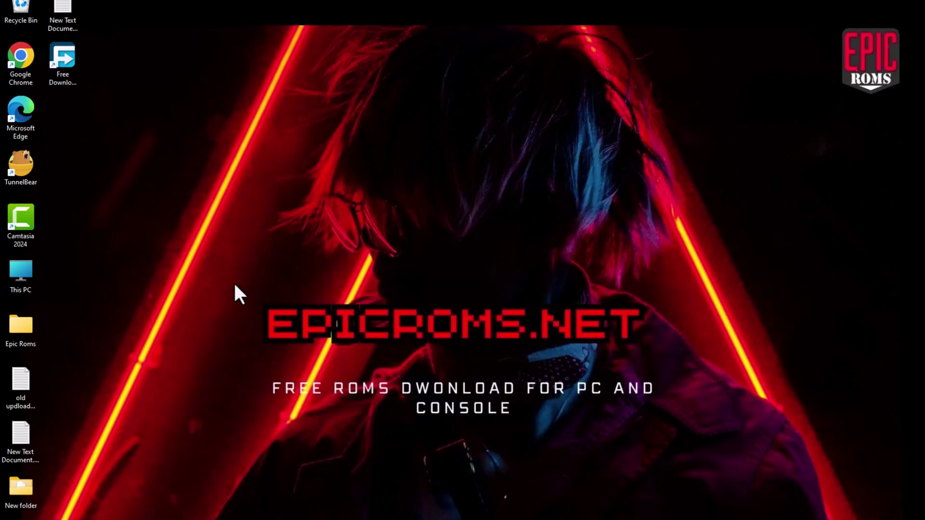
drag(239, 284, 672, 434)
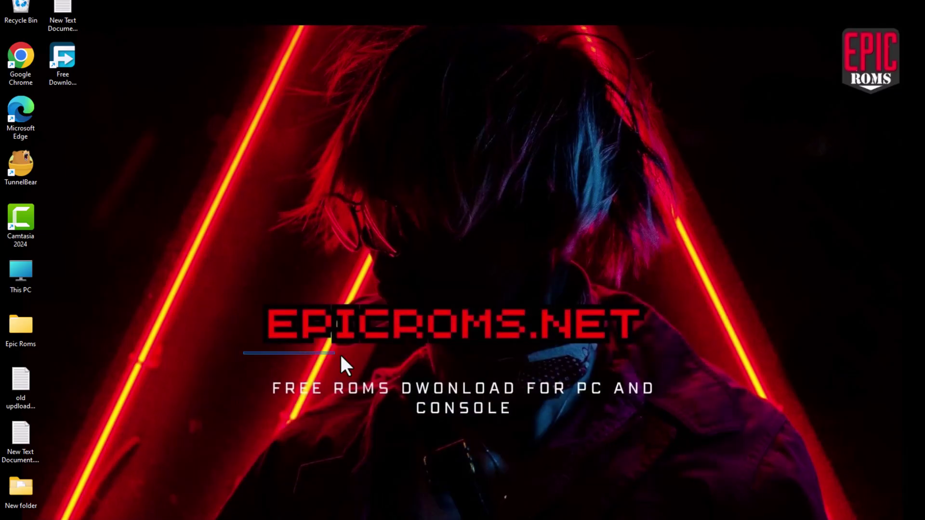
drag(356, 357, 667, 372)
drag(234, 439, 683, 443)
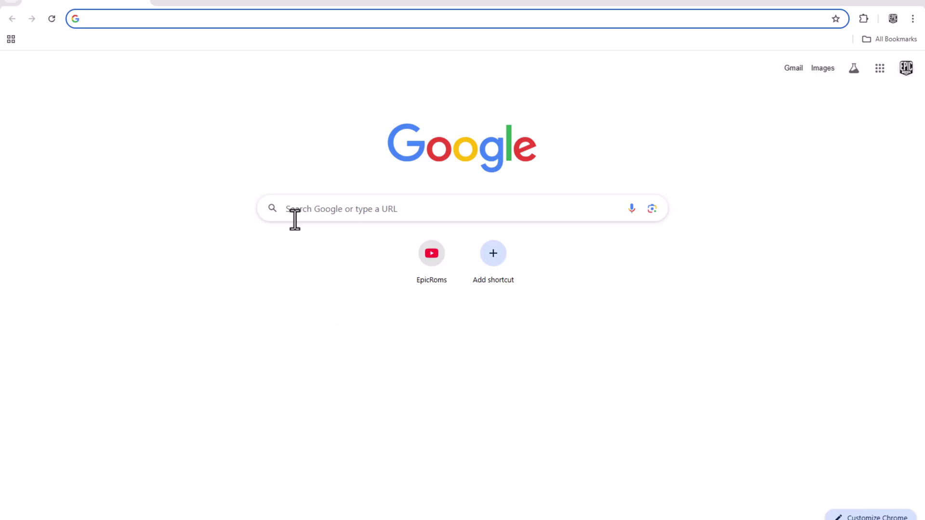
Search the web for "google" and open the google.co.uk home page from the results.
click(295, 220)
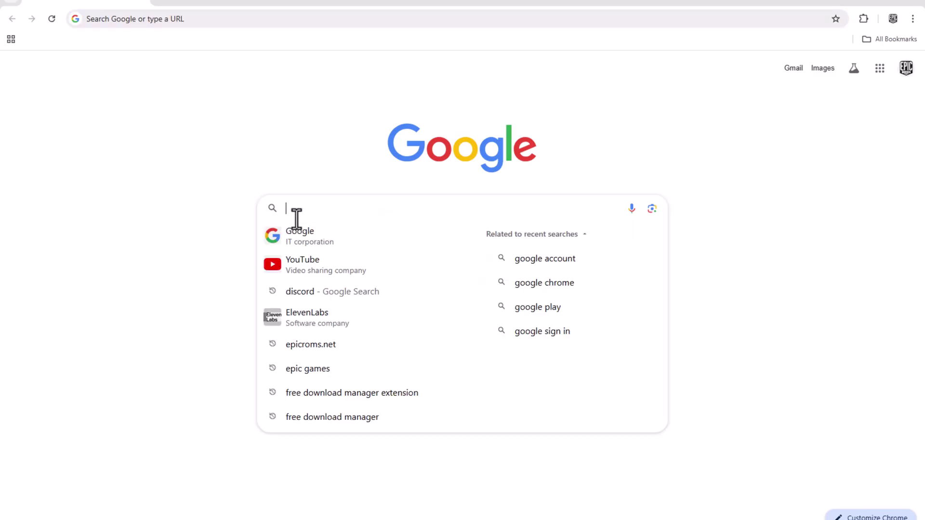
text(google)
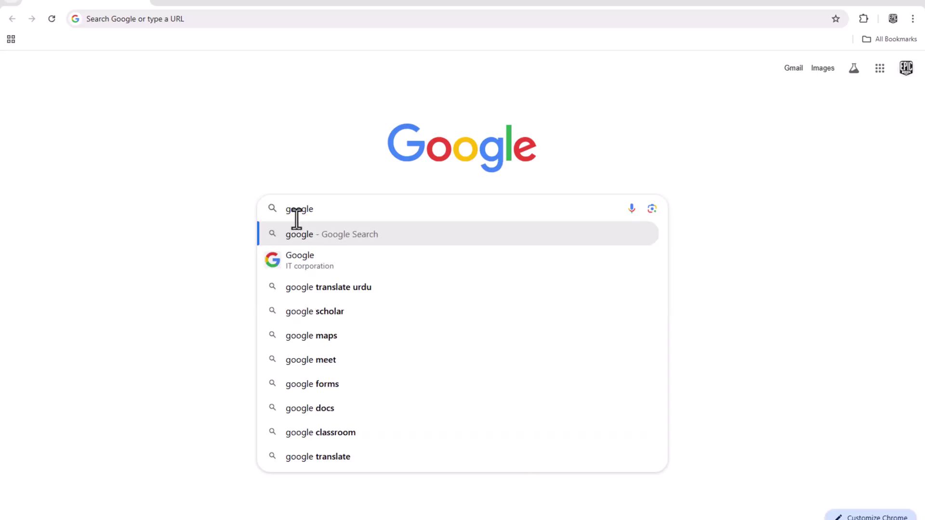
key(Return)
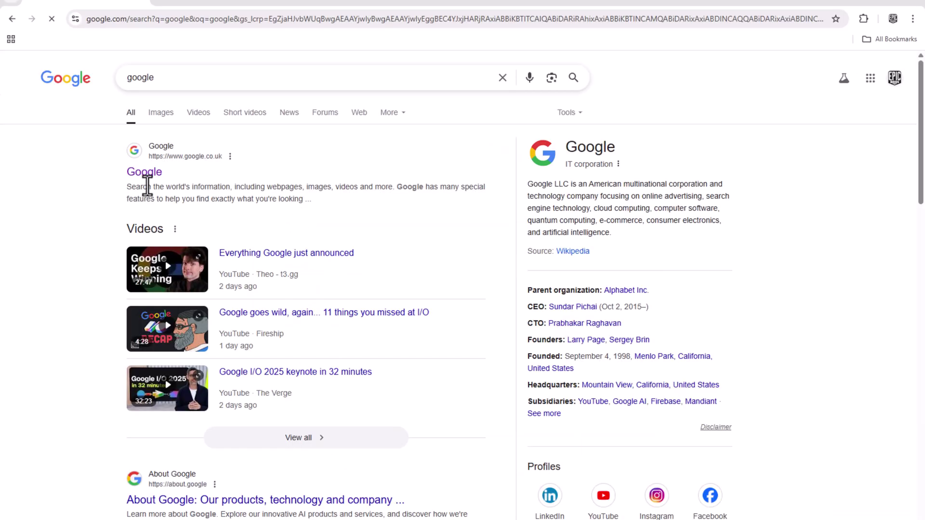
click(141, 176)
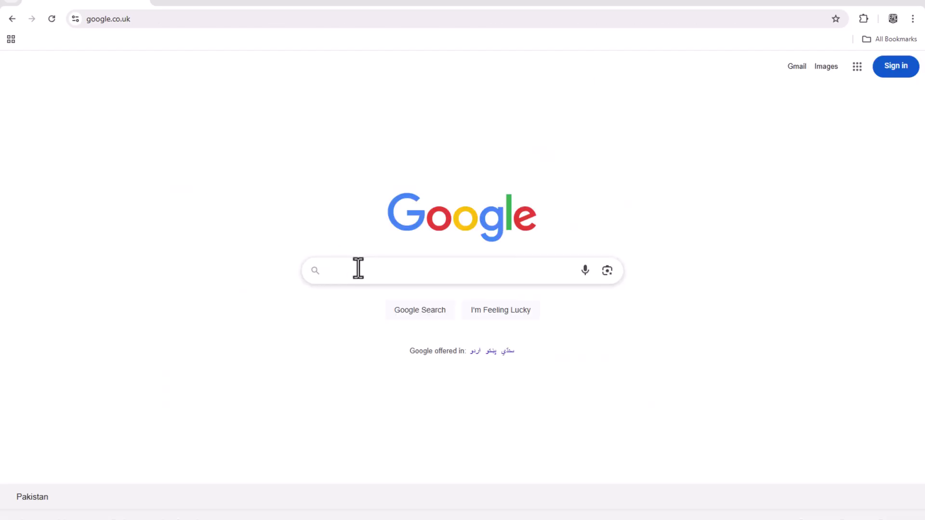
Search Google for "epicroms.net" and open the EpicRoms website from the results.
click(357, 268)
text(e)
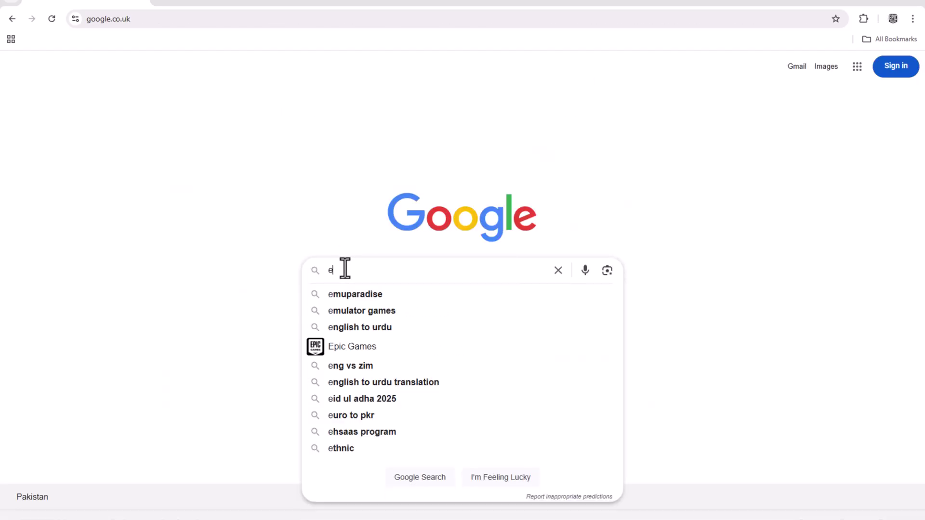
text(picsr)
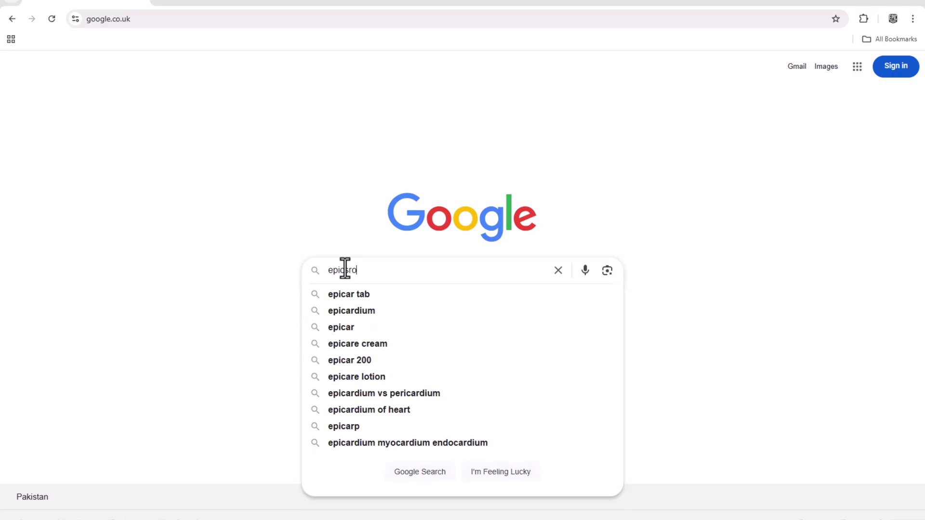
text(o)
key(BackSpace)
key(BackSpace)
key(BackSpace)
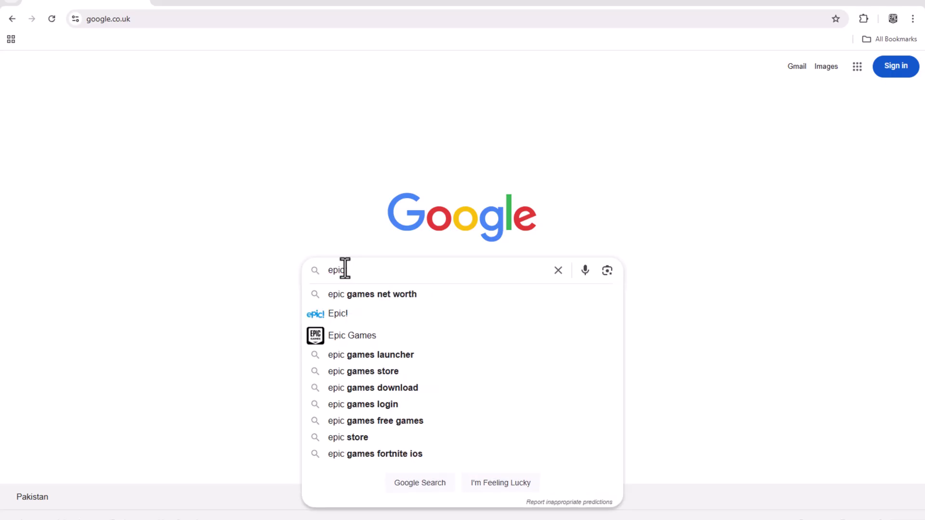
text(gms)
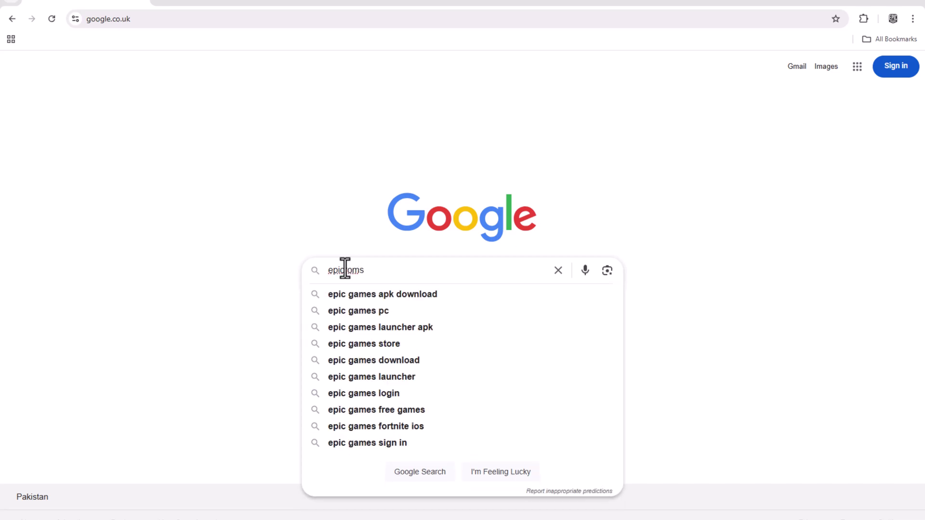
text(.net)
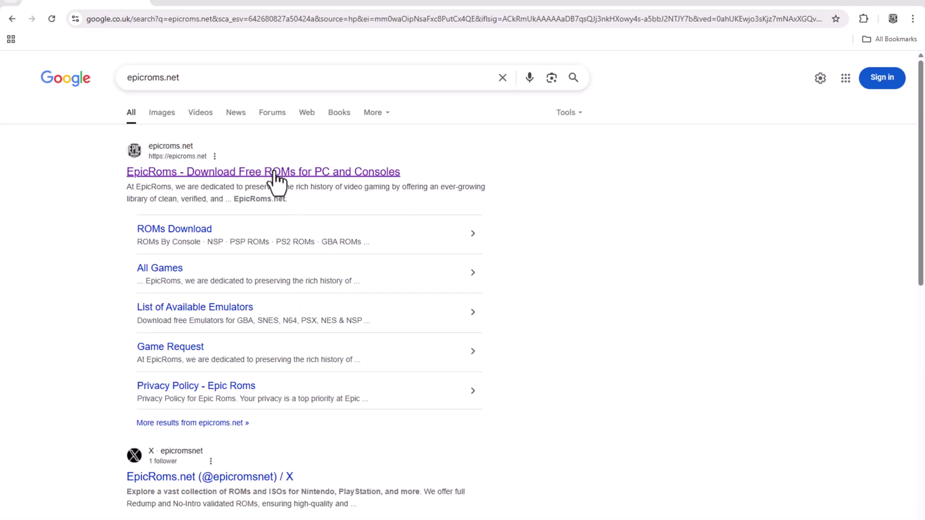
click(275, 182)
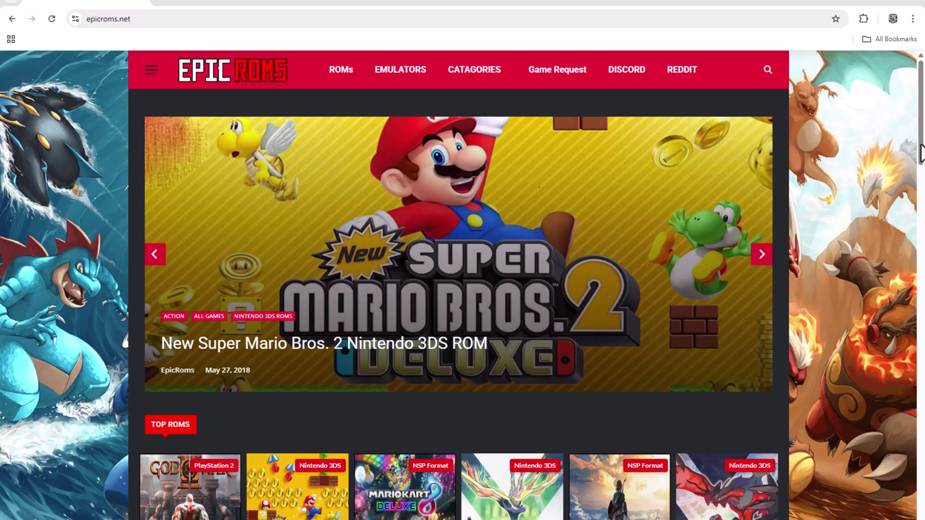
Open the Yuzu page from the site's emulator list and choose the Datanodes emulator download.
drag(921, 96, 921, 57)
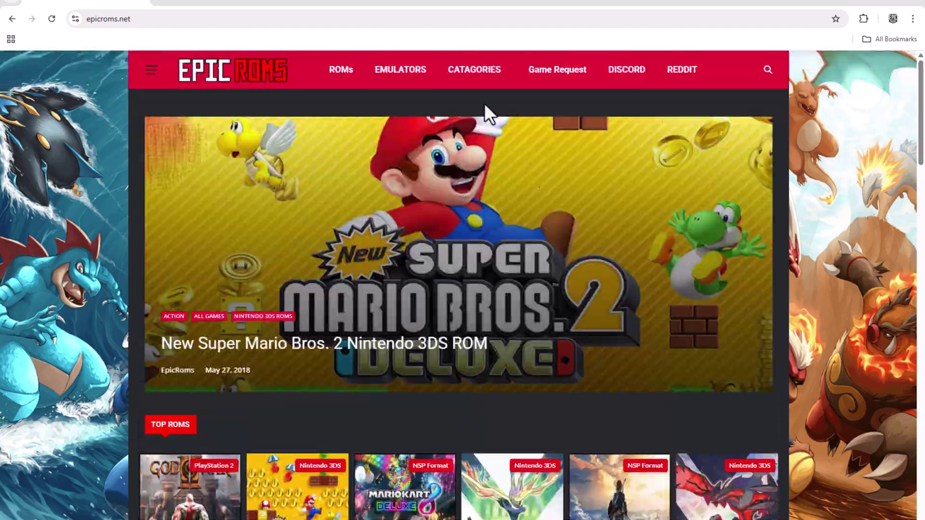
click(384, 81)
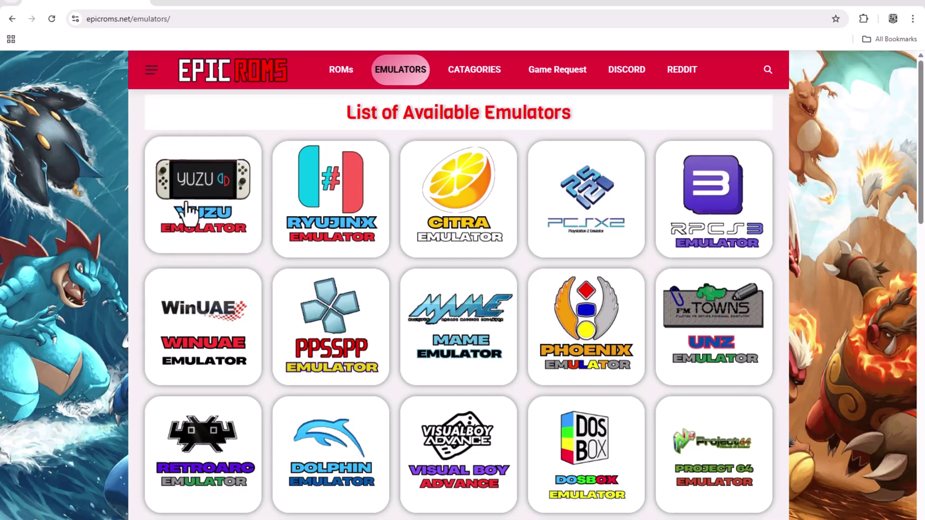
click(187, 204)
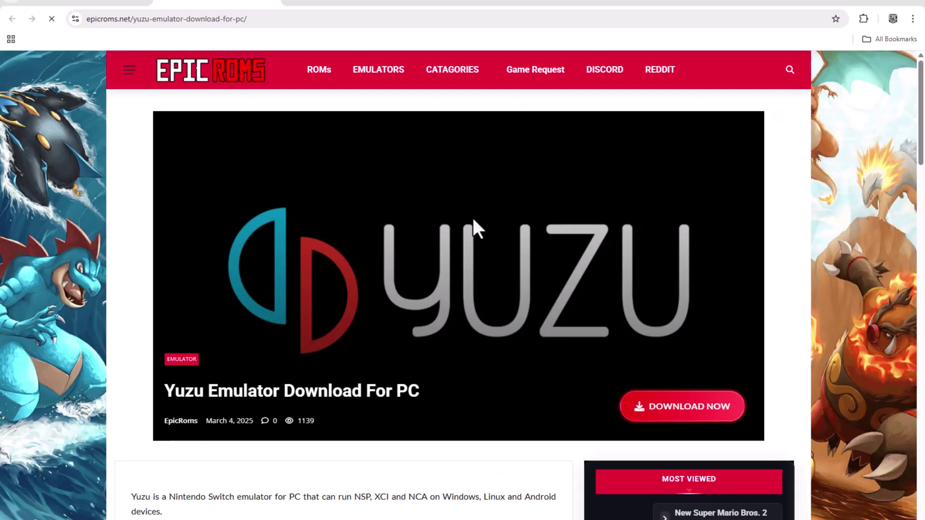
scroll(732, 207, down, 5)
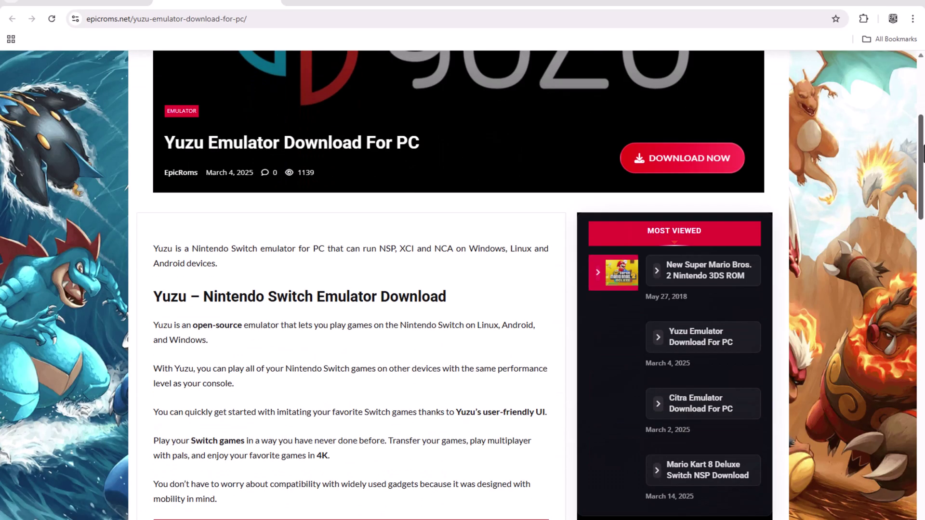
click(701, 170)
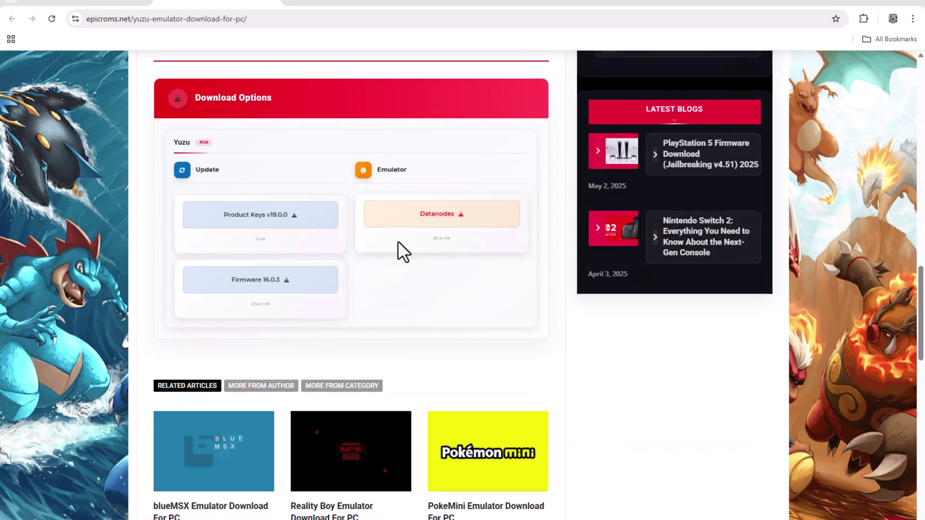
click(428, 223)
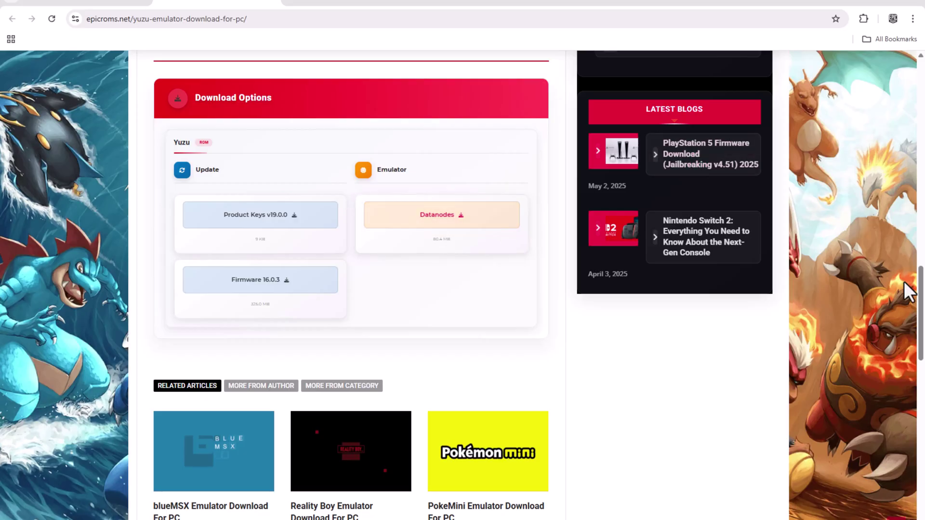
Open Taiko no Tatsujin: Drum 'n' Fun! from the site's Nintendo Switch ROMs and go to its download options.
drag(921, 313, 897, 97)
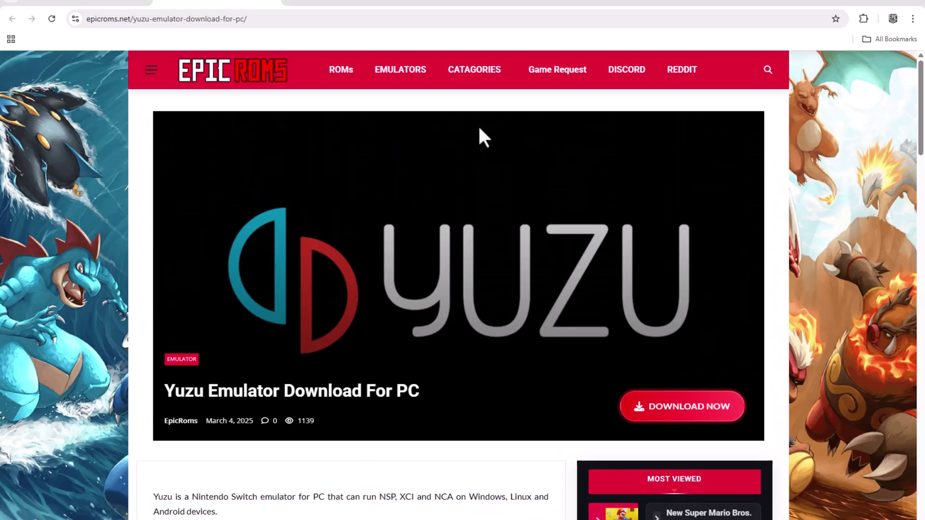
click(343, 77)
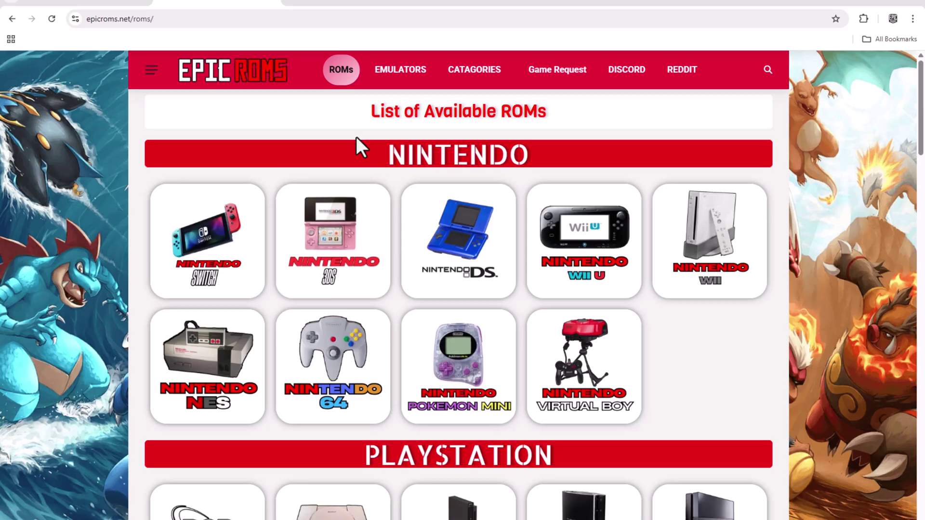
click(229, 285)
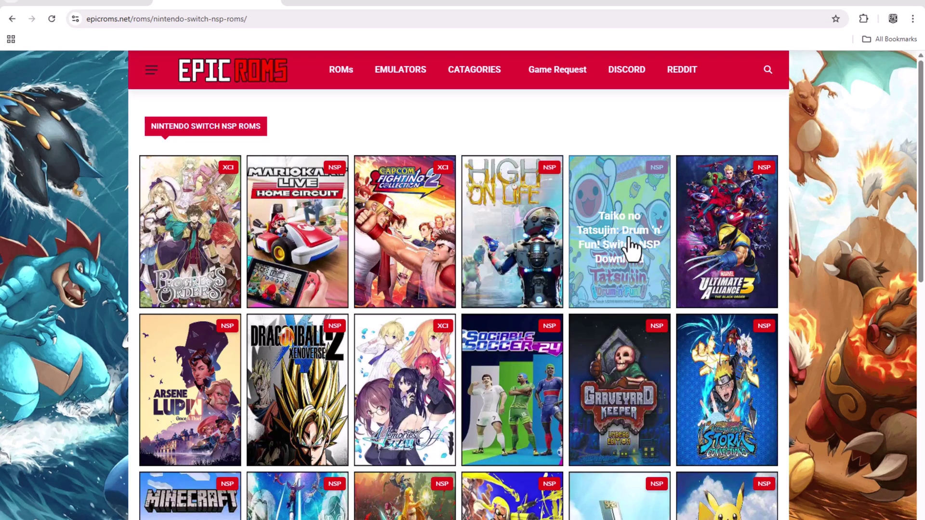
click(631, 248)
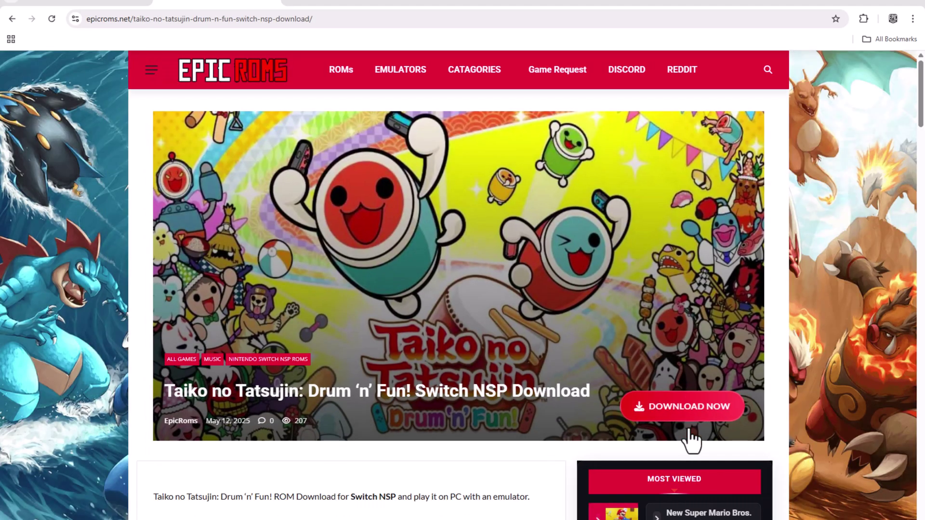
click(691, 428)
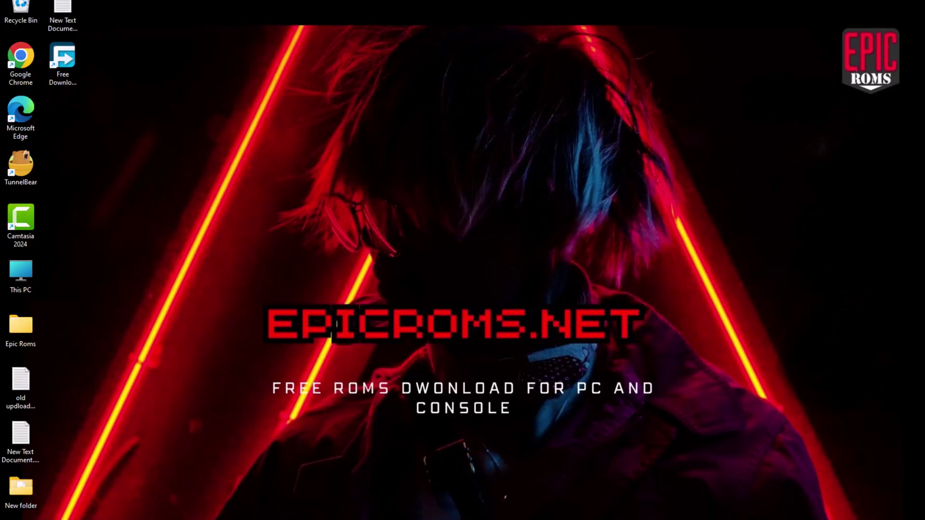
Switch to the Downloads folder in File Explorer and close the extra keys folder windows.
mouse_move(548, 518)
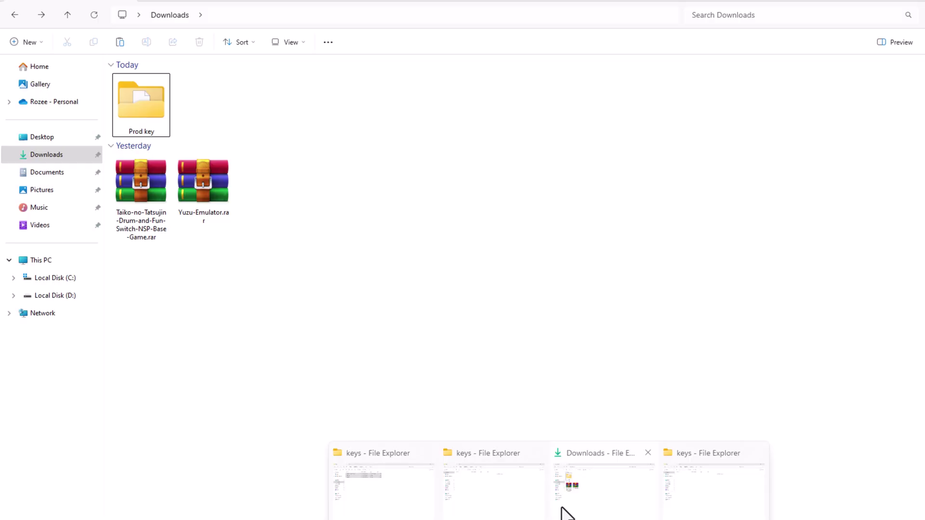
click(568, 513)
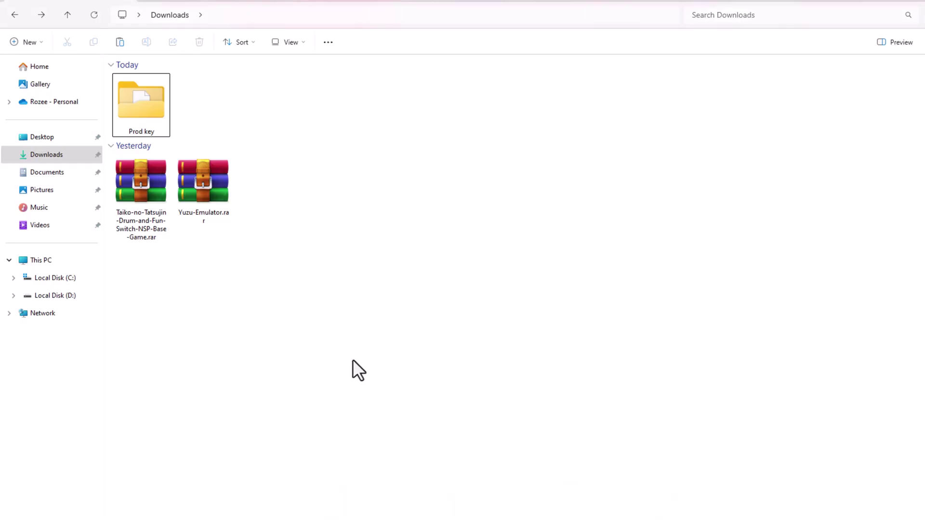
right_click(360, 302)
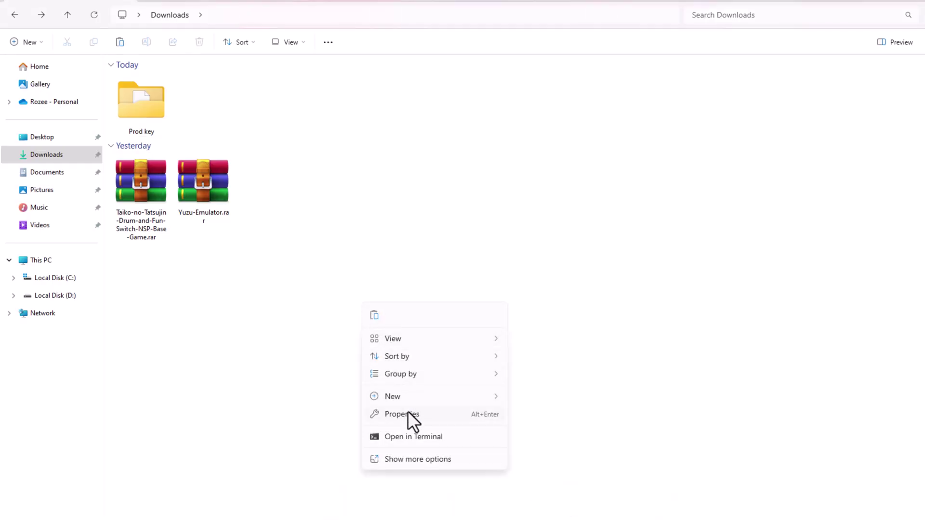
key(Escape)
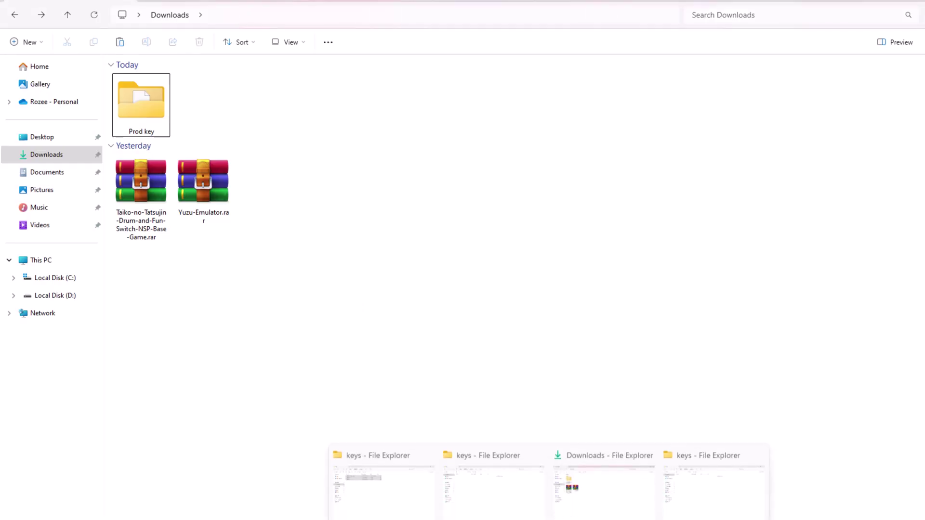
click(534, 450)
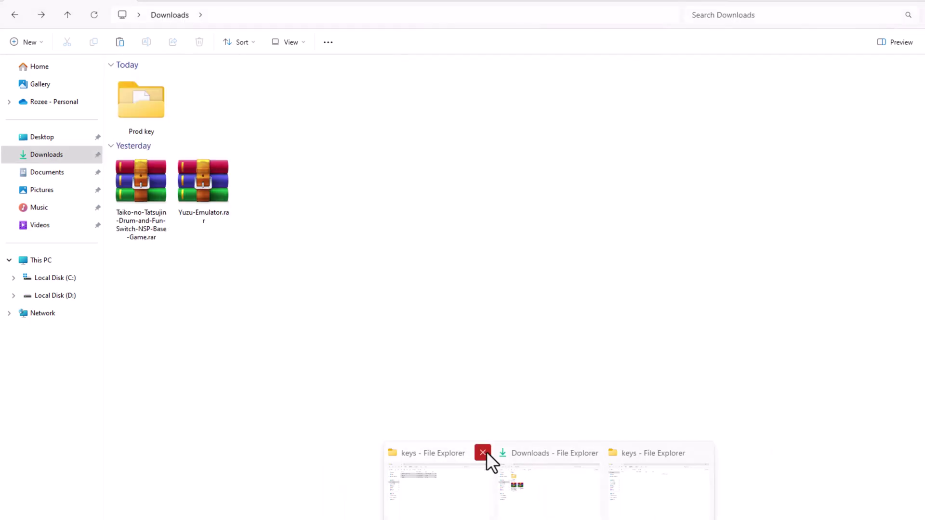
click(483, 453)
click(650, 452)
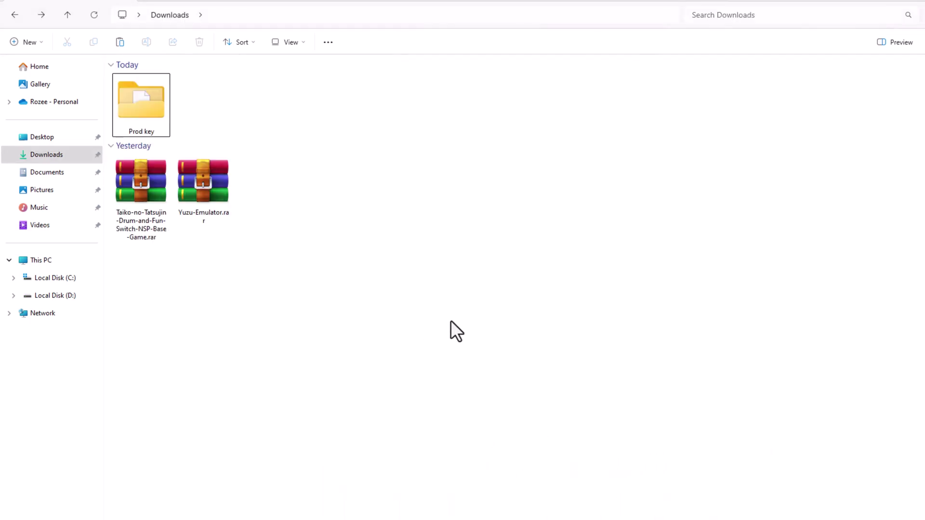
Extract the Taiko no Tatsujin archive with WinRAR into its own folder, minimizing the Downloads and extraction windows.
click(146, 186)
right_click(146, 186)
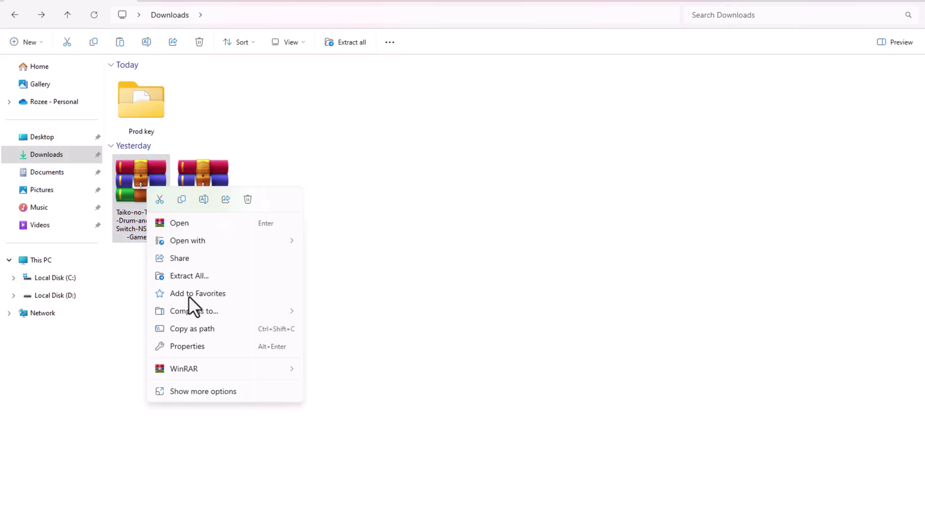
mouse_move(202, 371)
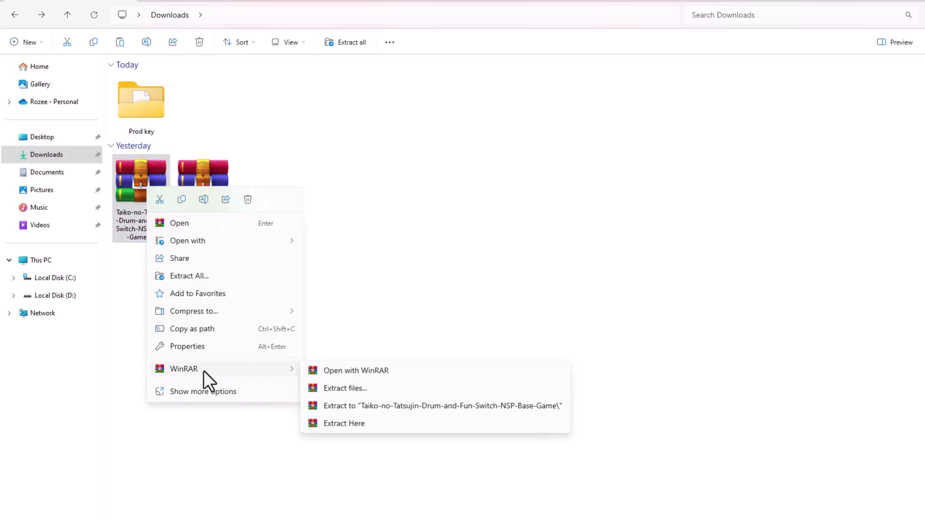
click(350, 405)
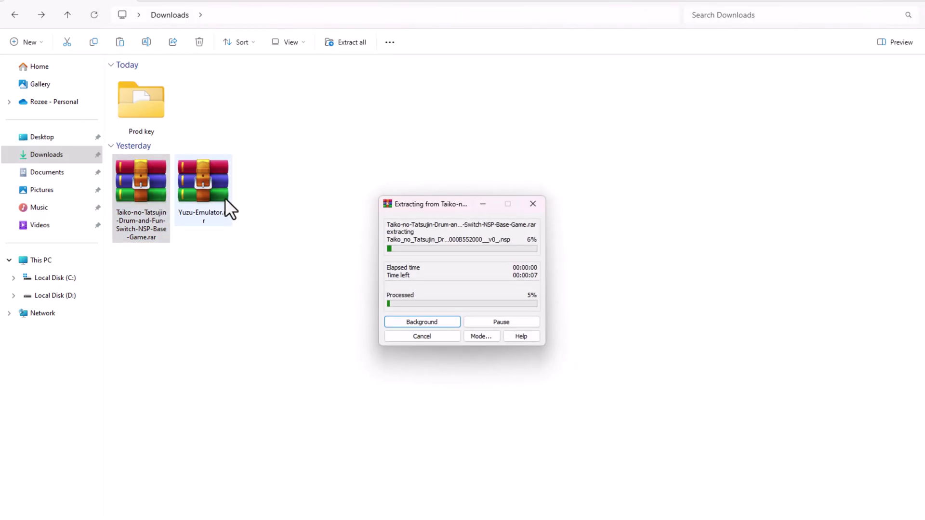
click(860, 7)
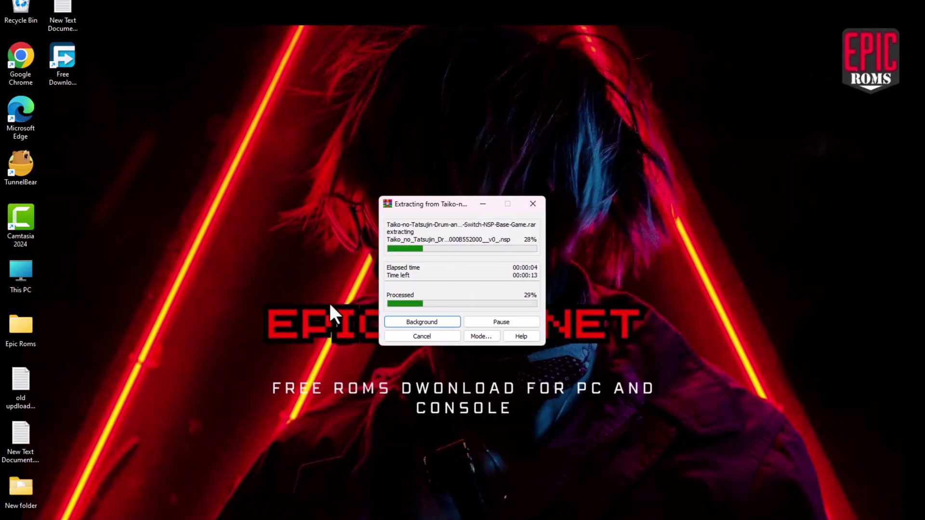
click(483, 204)
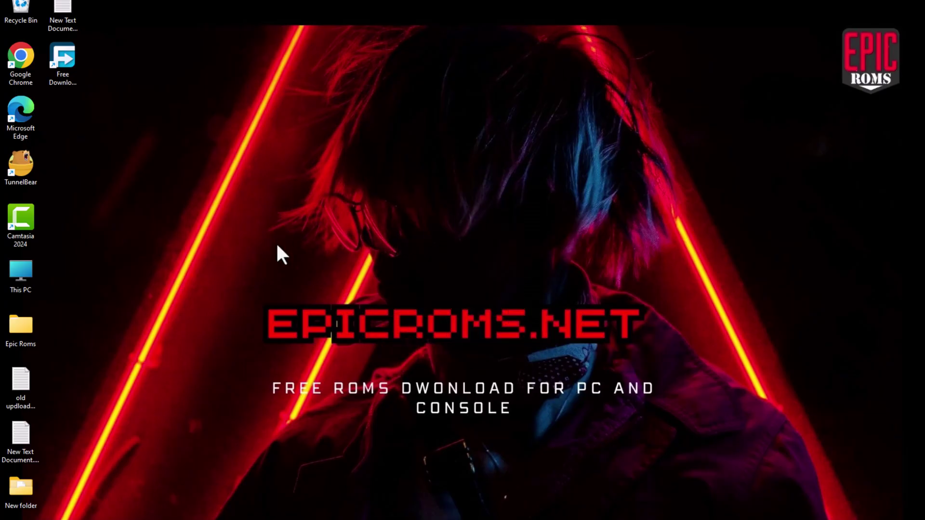
drag(272, 275, 666, 455)
drag(274, 357, 645, 393)
Return to the Downloads folder and extract Yuzu-Emulator.rar with WinRAR into its own Yuzu-Emulator folder.
click(633, 481)
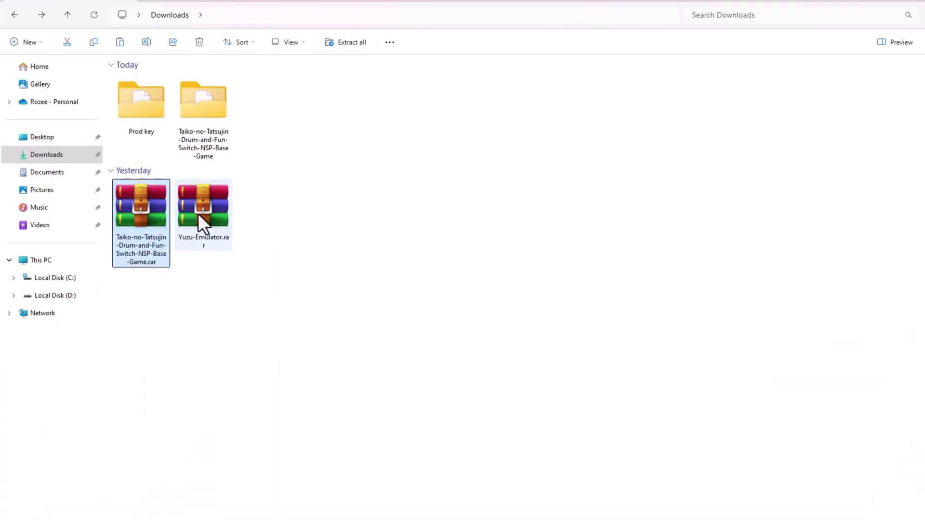
click(198, 215)
right_click(198, 213)
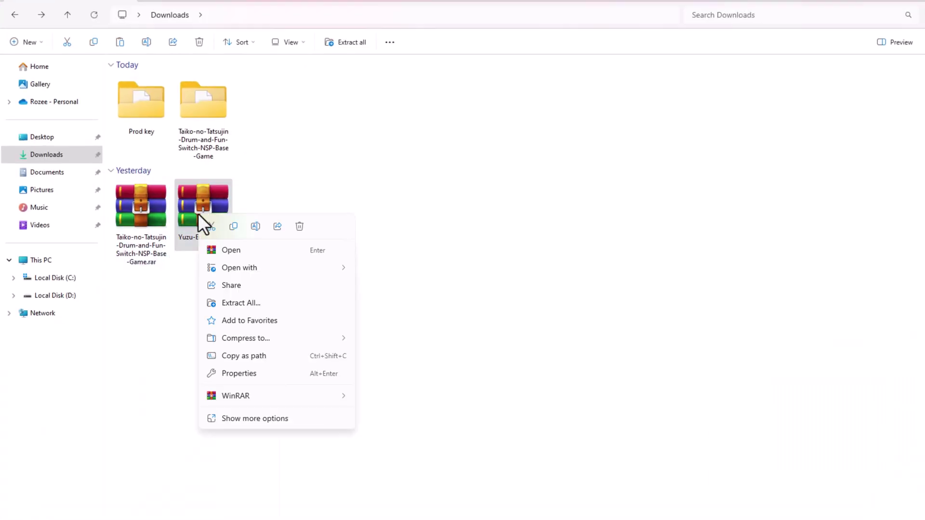
mouse_move(268, 392)
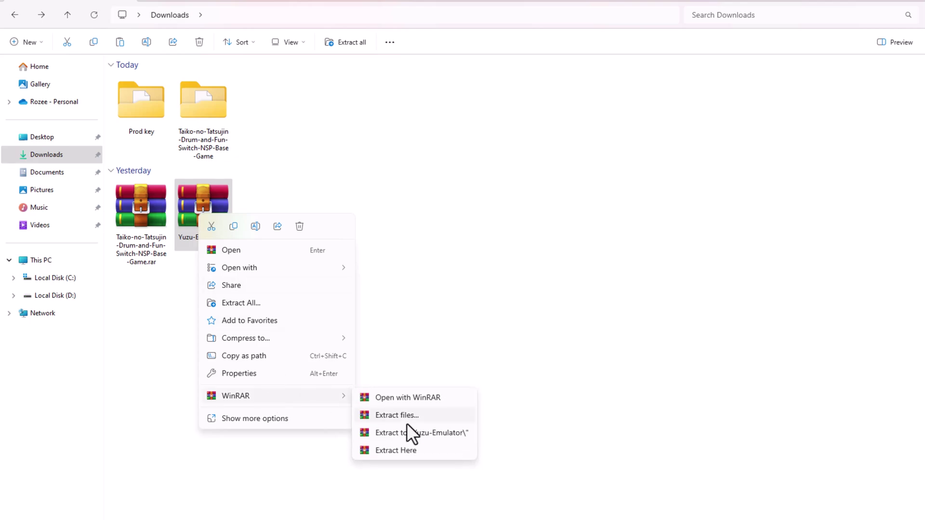
click(413, 435)
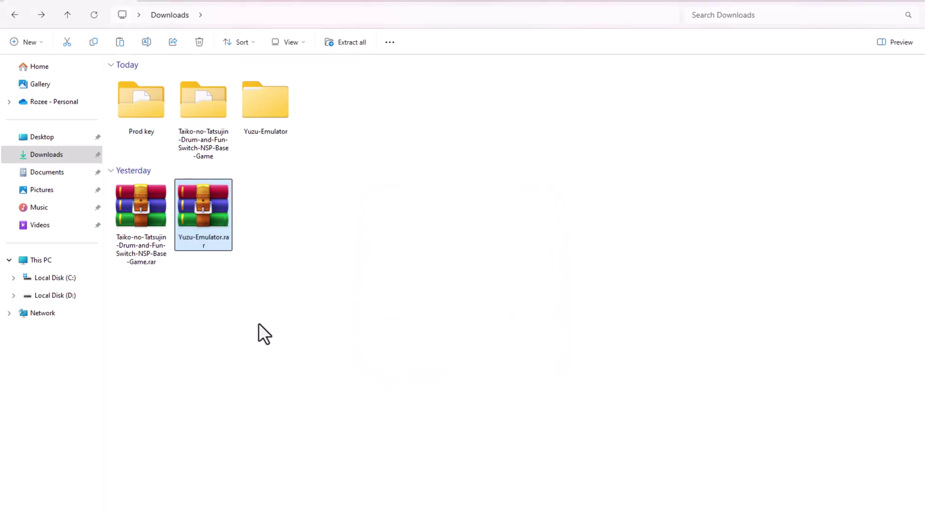
Run yuzu.exe as administrator from the extracted Yuzu Emulator folder and dismiss the startup warning.
double_click(248, 111)
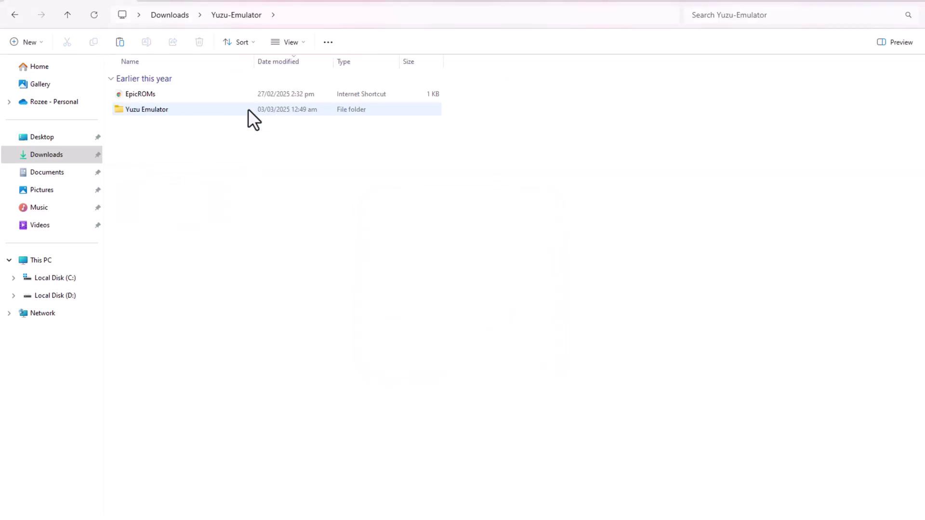
double_click(237, 111)
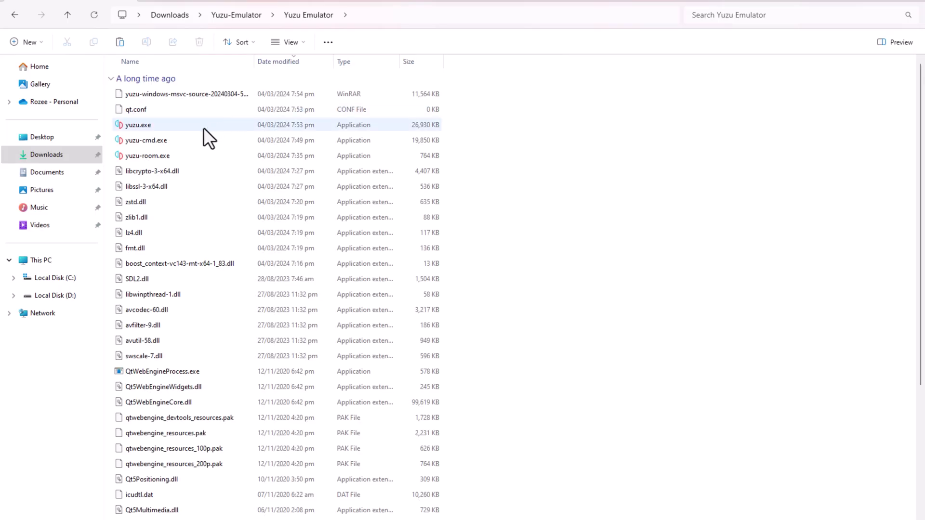
click(203, 127)
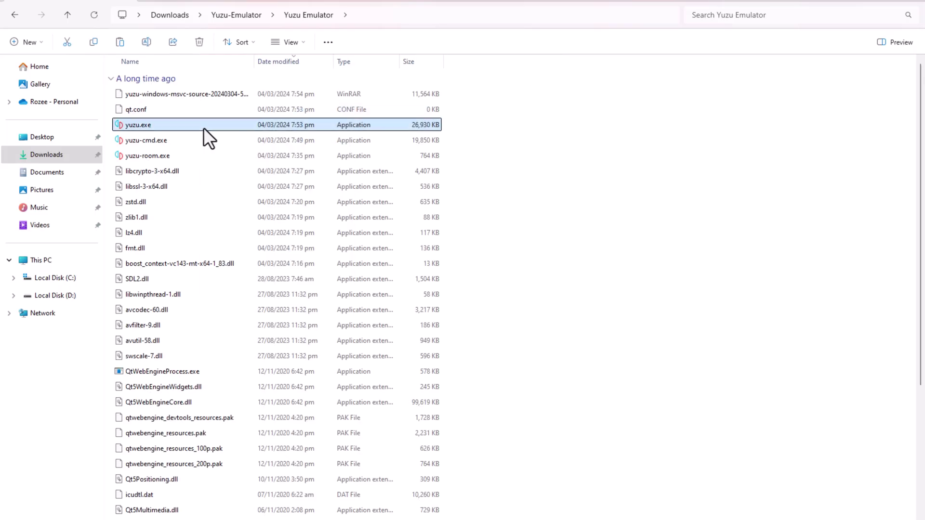
right_click(203, 128)
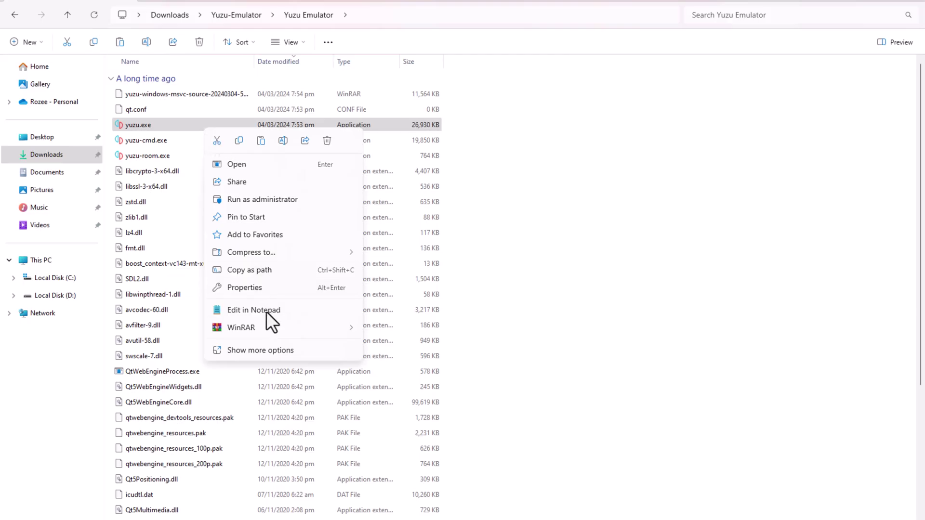
click(277, 199)
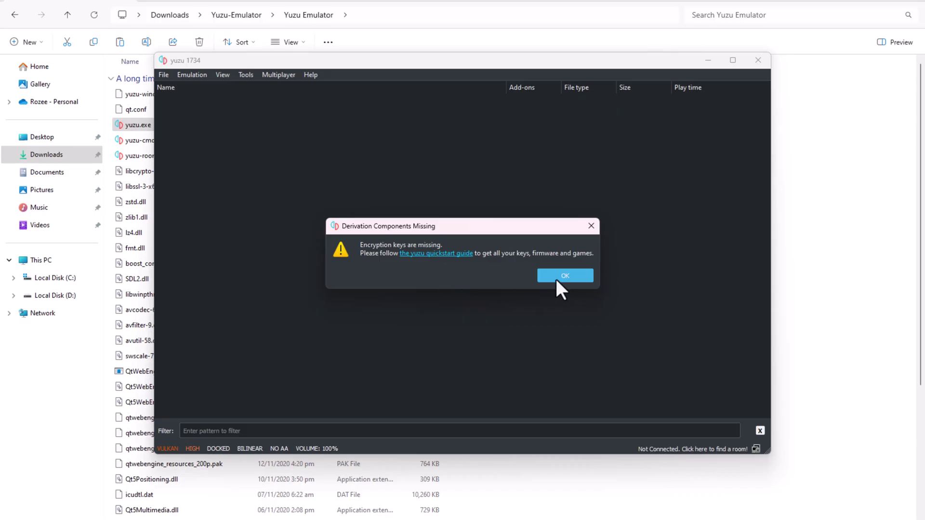
click(554, 277)
Open the yuzu data folder from the emulator, look inside its keys folder and go back.
click(163, 76)
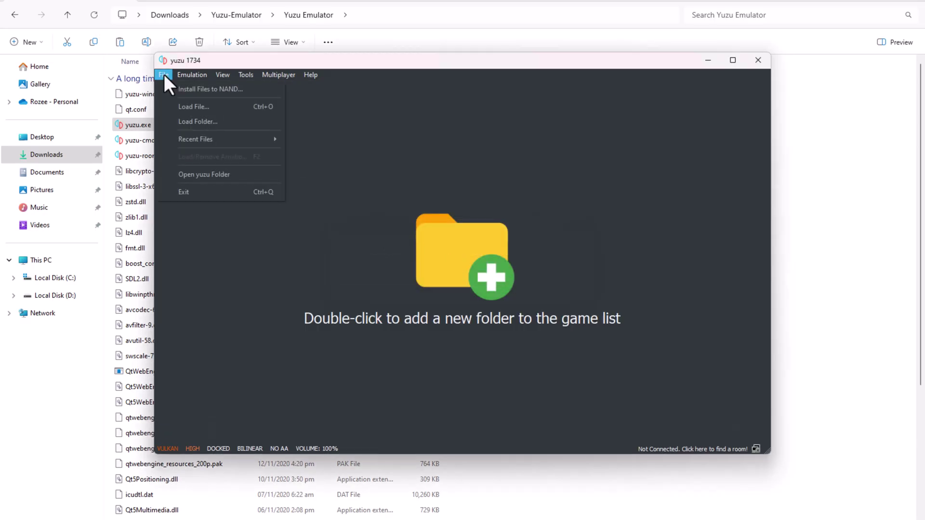
click(199, 175)
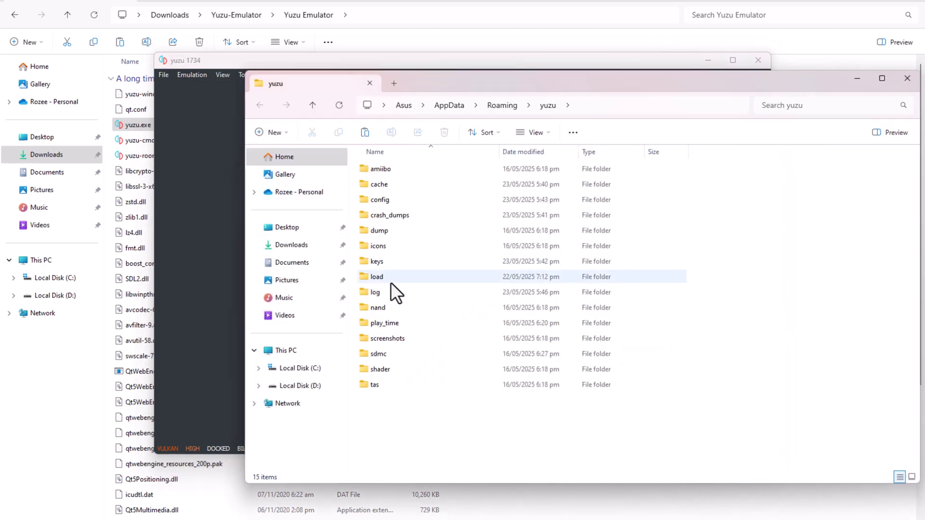
click(384, 261)
double_click(386, 263)
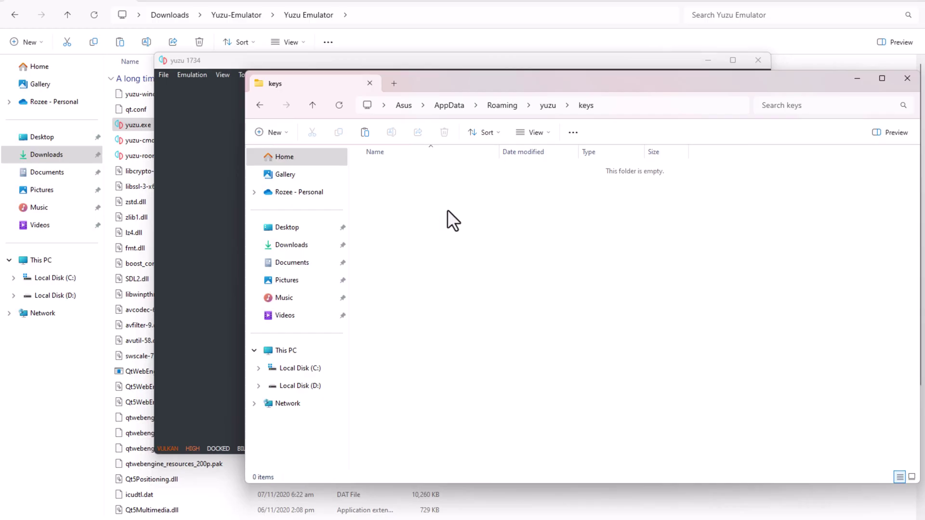
click(260, 105)
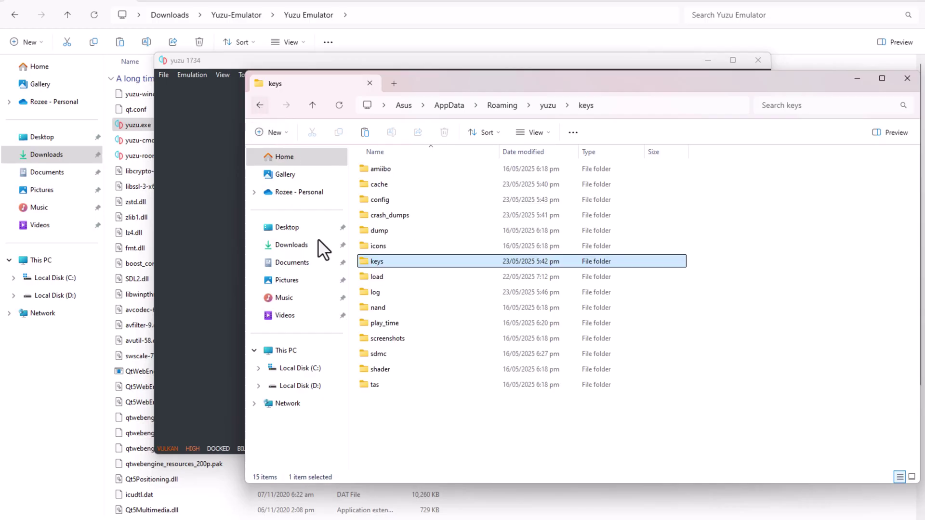
Copy title.keys and prod.keys from the Prod key folder in Downloads and close the folder window.
click(320, 245)
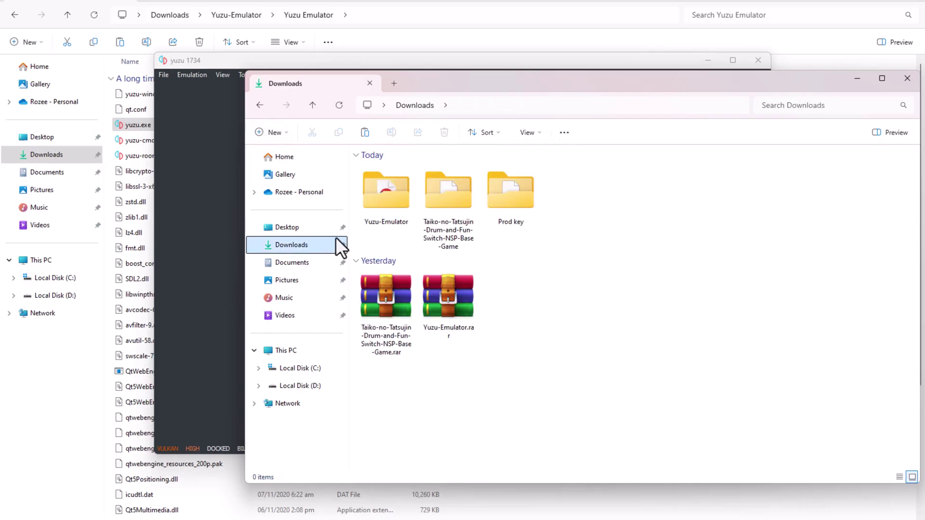
double_click(503, 210)
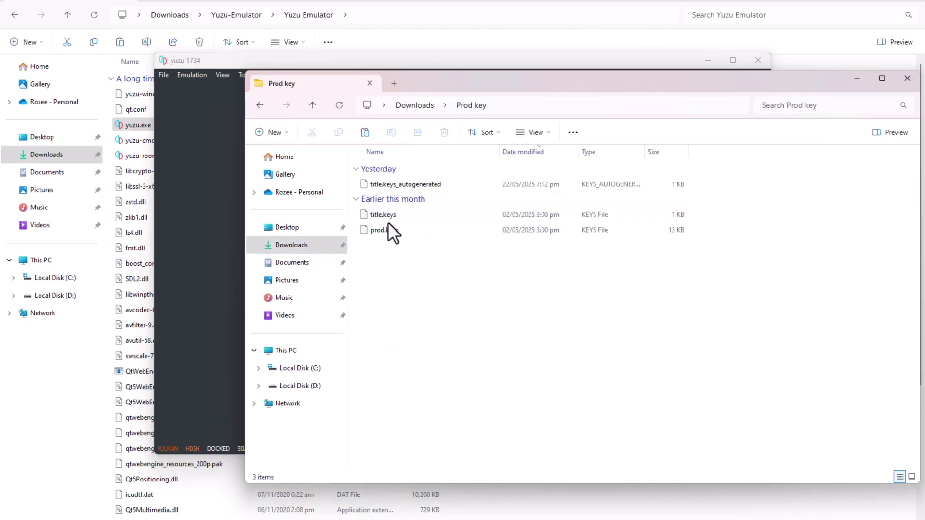
drag(411, 248, 415, 217)
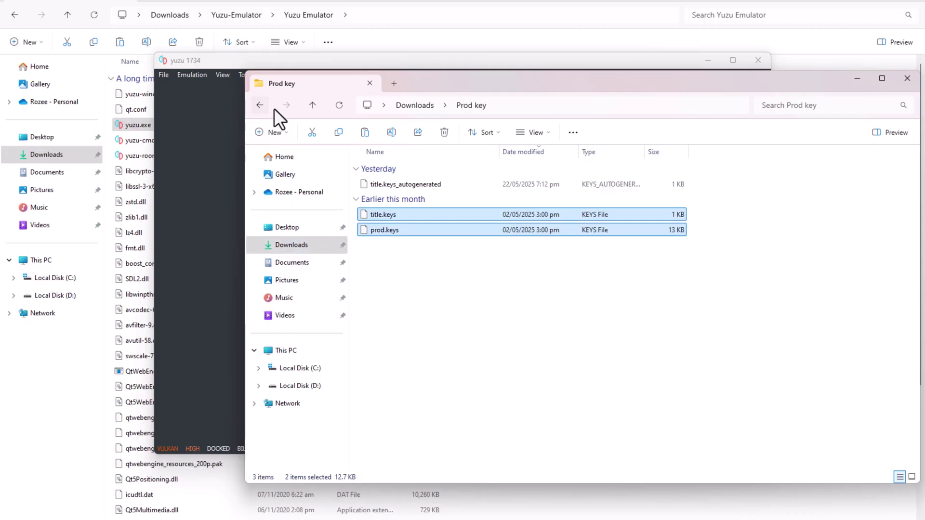
click(903, 86)
Paste title.keys and prod.keys into the keys folder of the yuzu data folder and close that window.
click(167, 74)
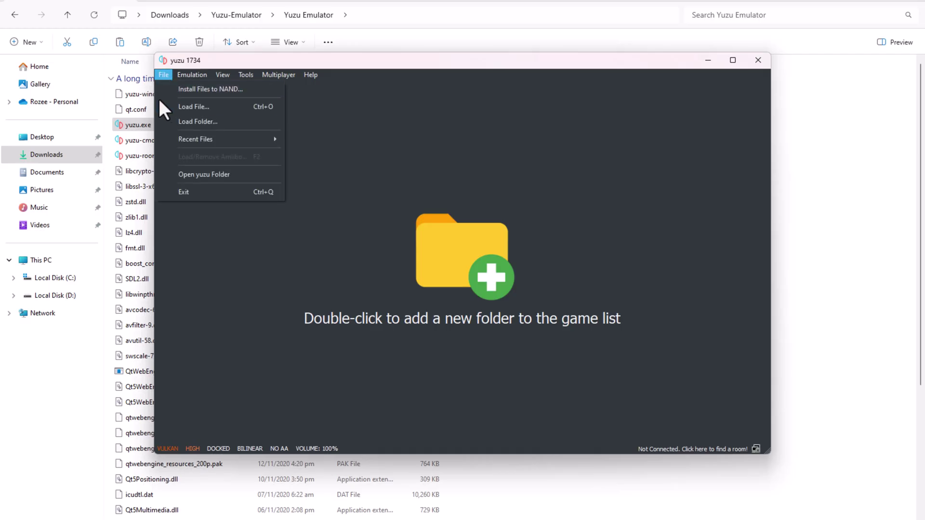
click(190, 175)
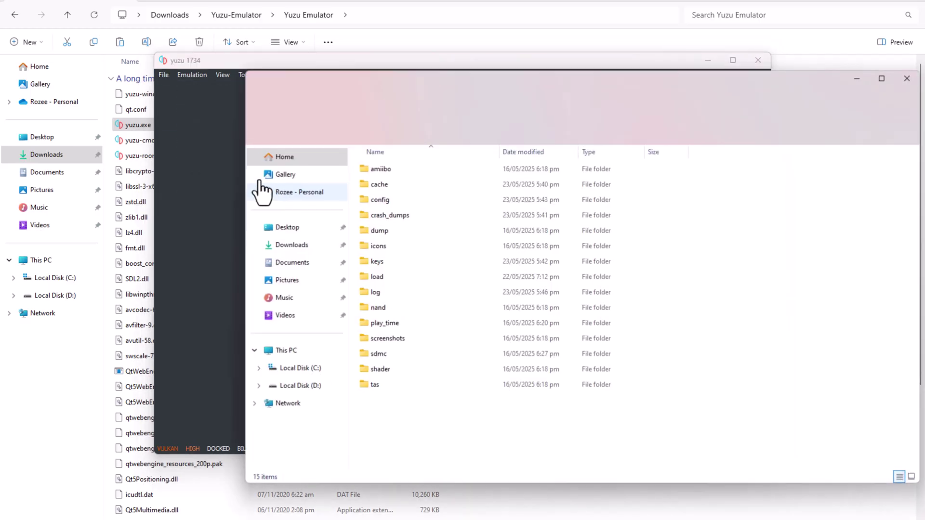
double_click(402, 262)
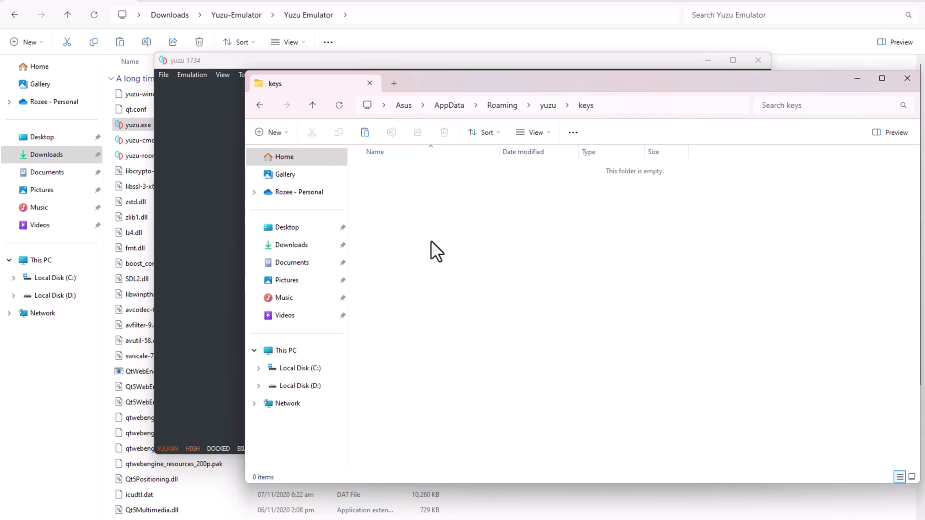
key(ctrl+v)
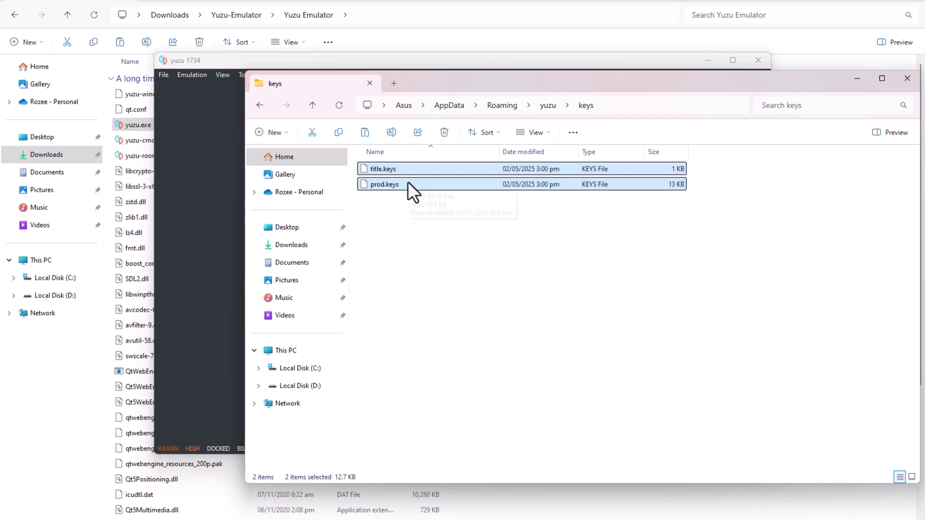
click(905, 80)
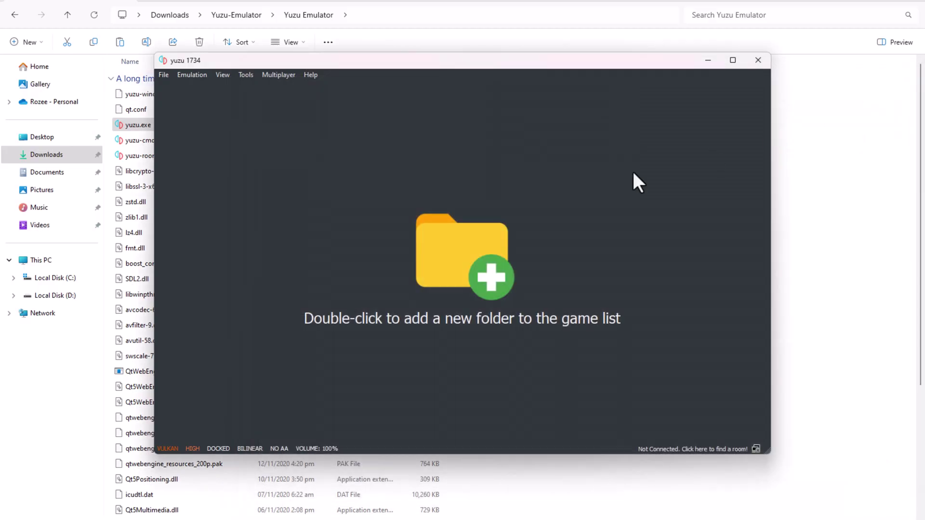
Add the Taiko-no-Tatsujin-Drum-and-Fun-Switch-NSP-Base-Game folder from Downloads to the emulator's game list.
click(161, 75)
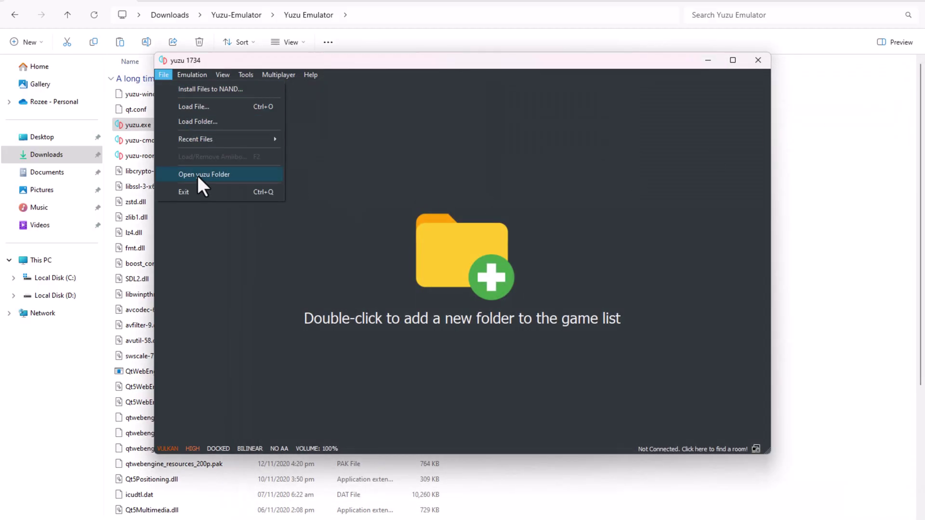
click(212, 175)
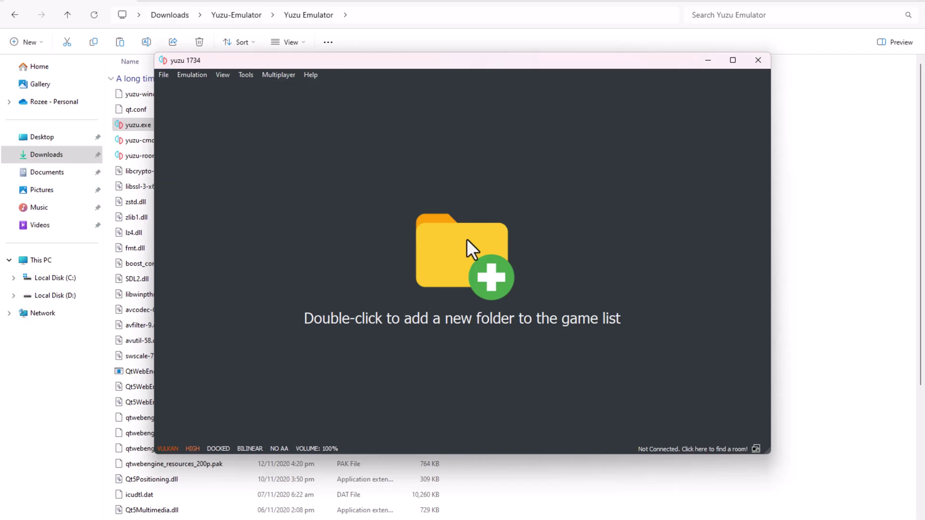
double_click(472, 264)
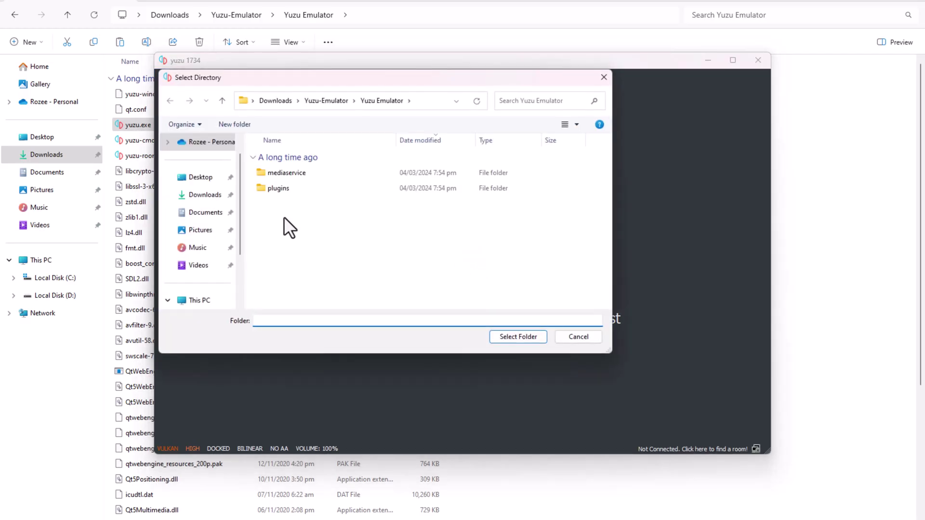
click(211, 199)
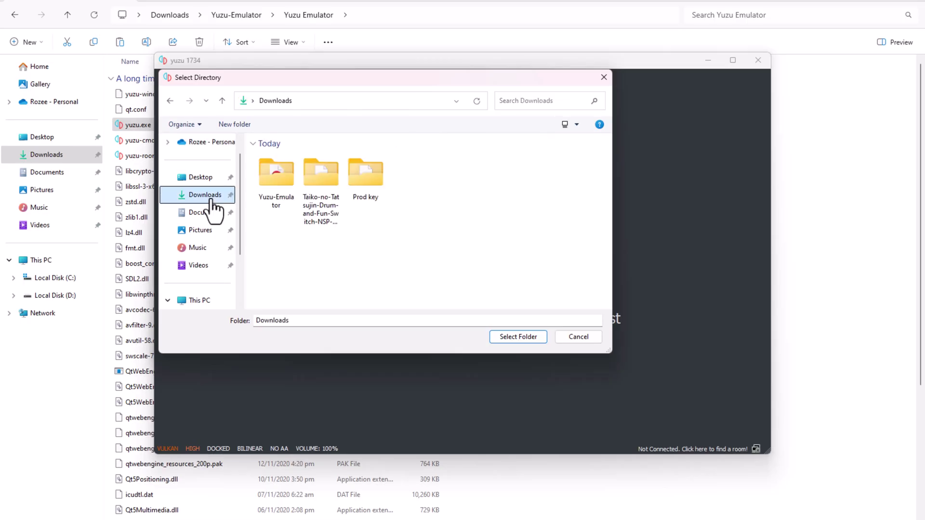
double_click(329, 189)
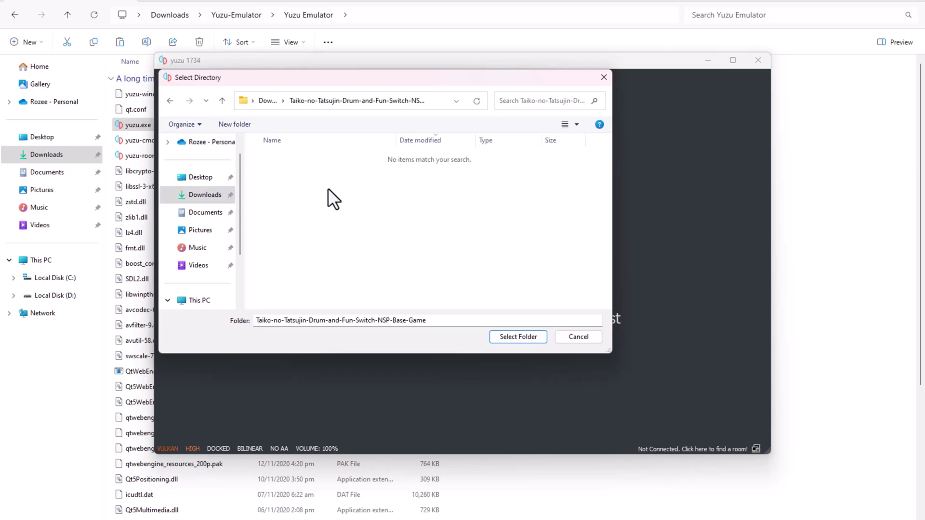
click(504, 338)
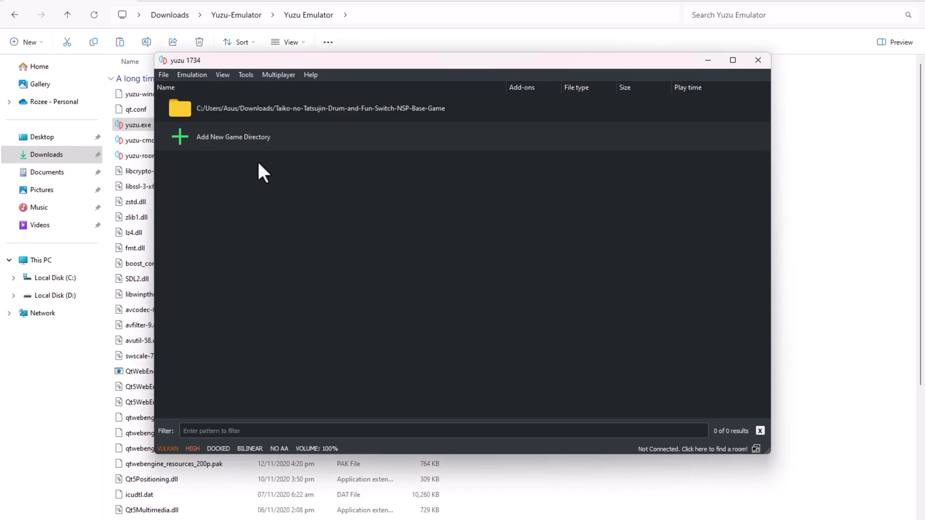
click(255, 121)
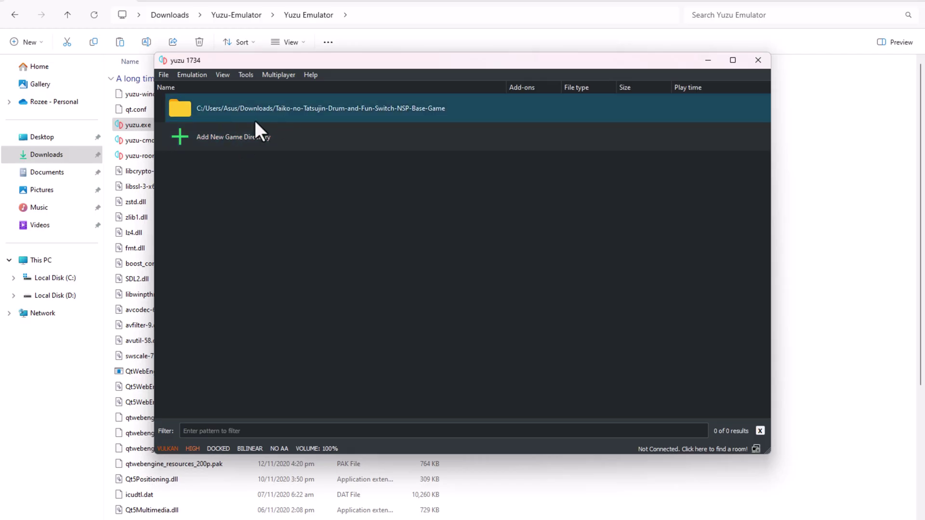
Close yuzu and run yuzu.exe as administrator again to reload the game list.
click(759, 65)
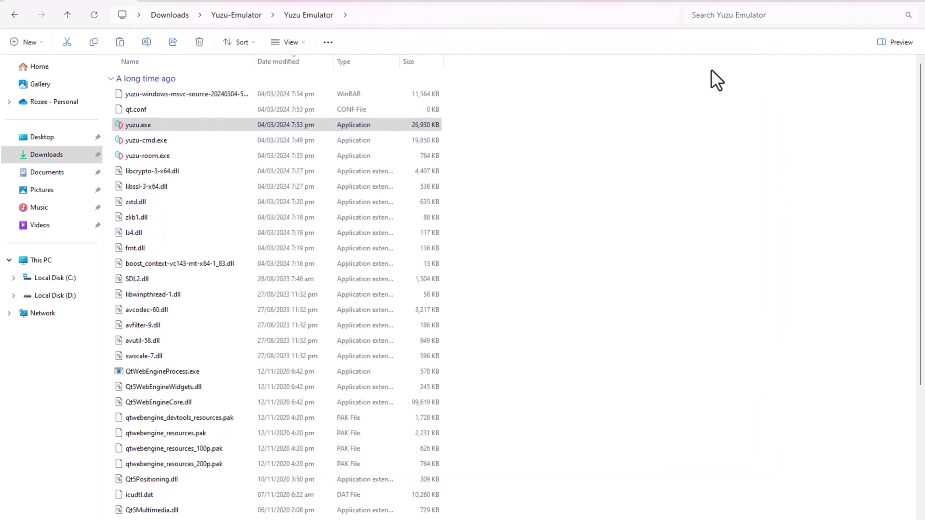
right_click(187, 126)
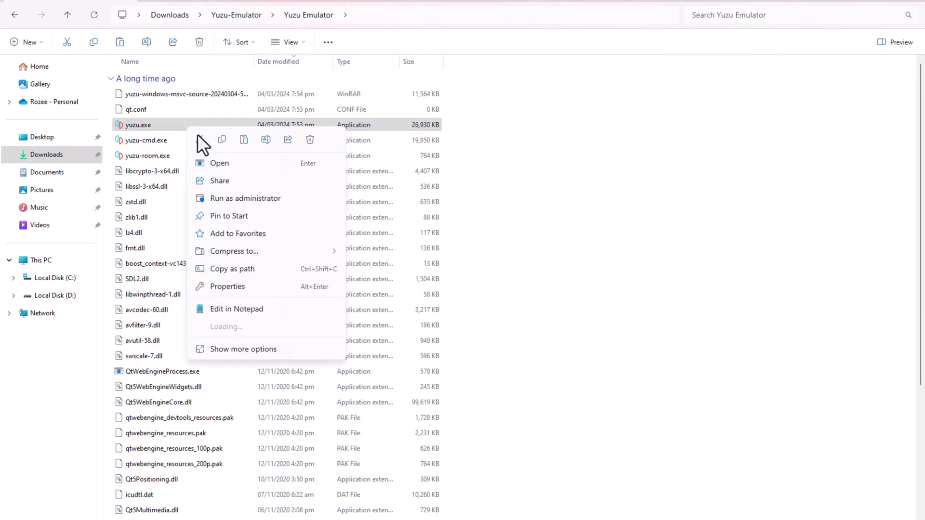
click(227, 200)
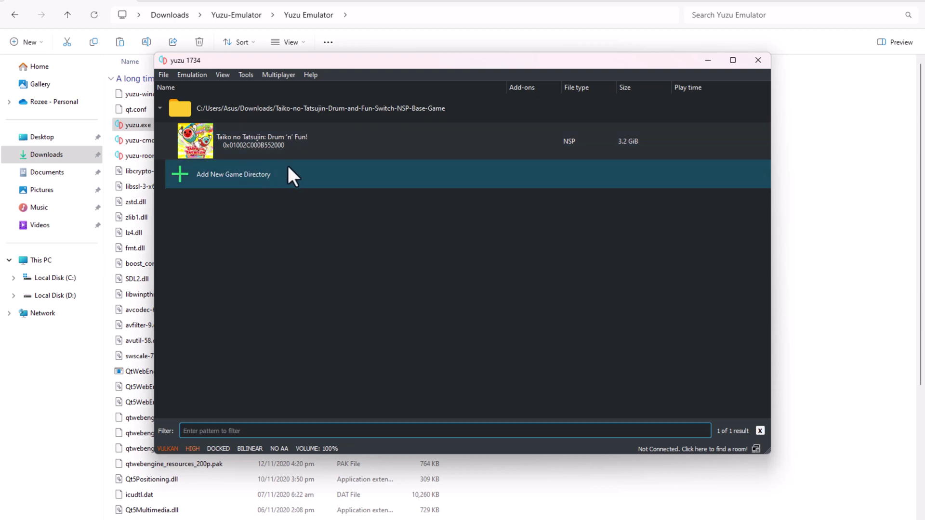
Minimize the yuzu and File Explorer windows to return to the desktop.
click(710, 60)
click(847, 4)
drag(265, 270, 645, 427)
drag(310, 260, 653, 471)
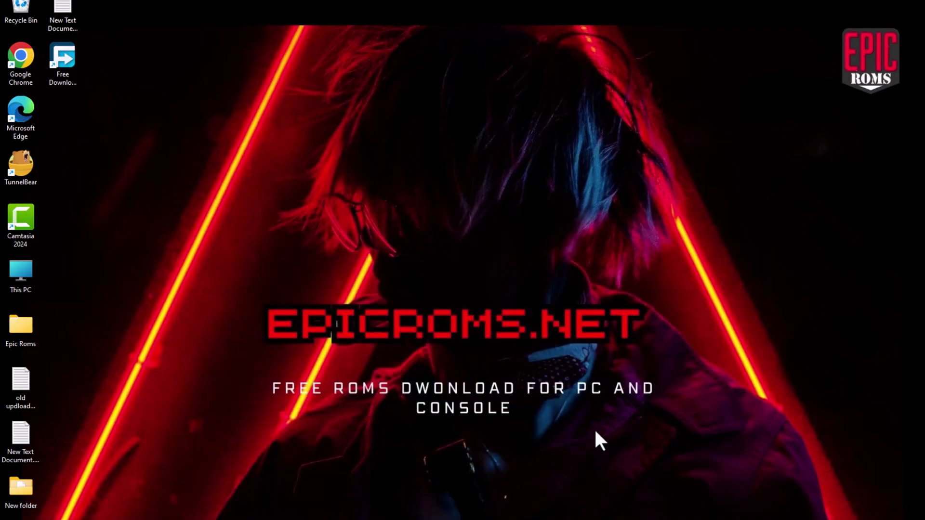